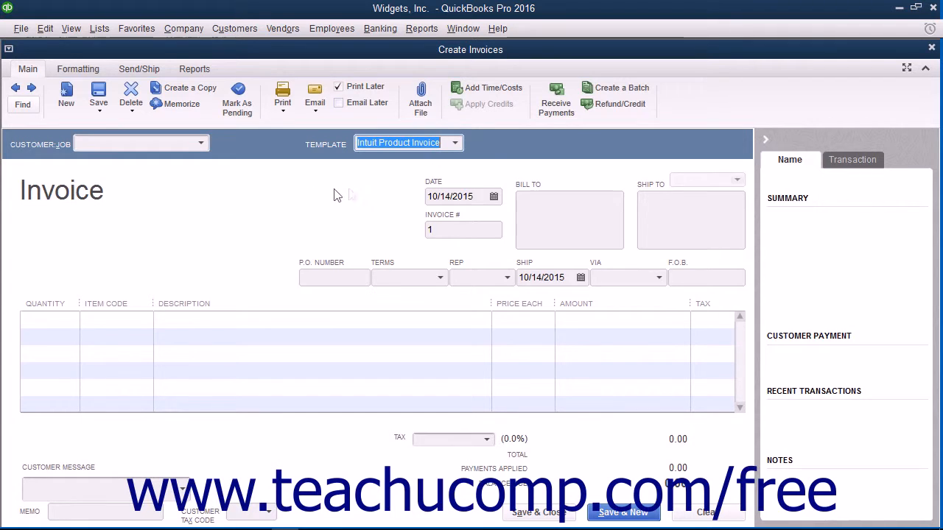
- Peek at the invoice form's template choices twice without changing the selection
click(456, 143)
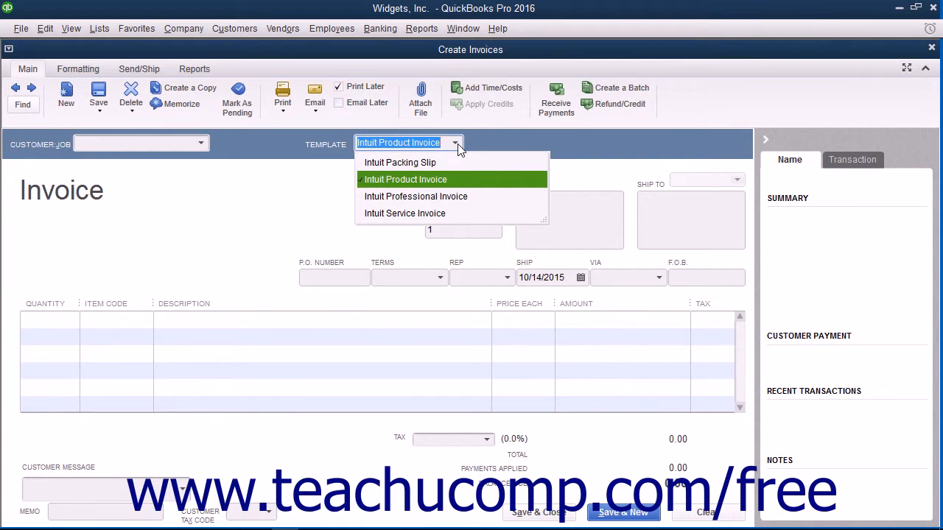
click(457, 145)
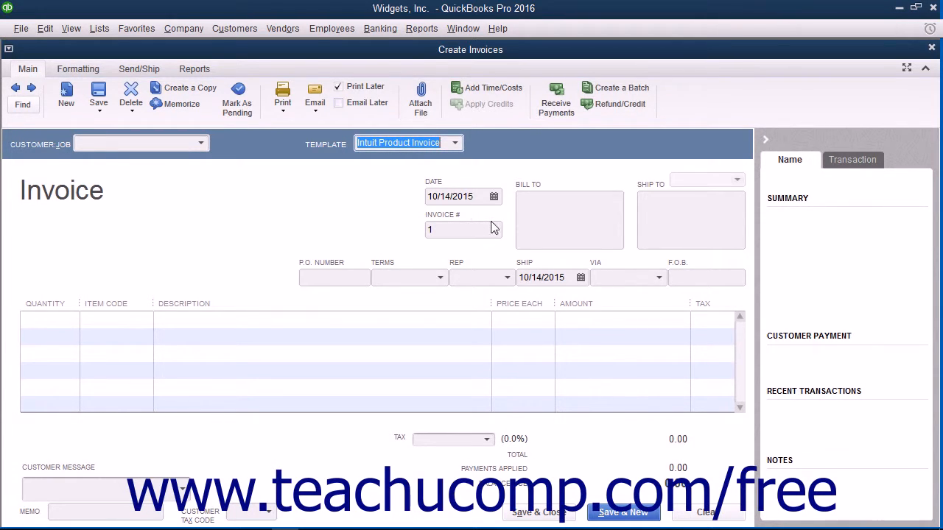
click(455, 143)
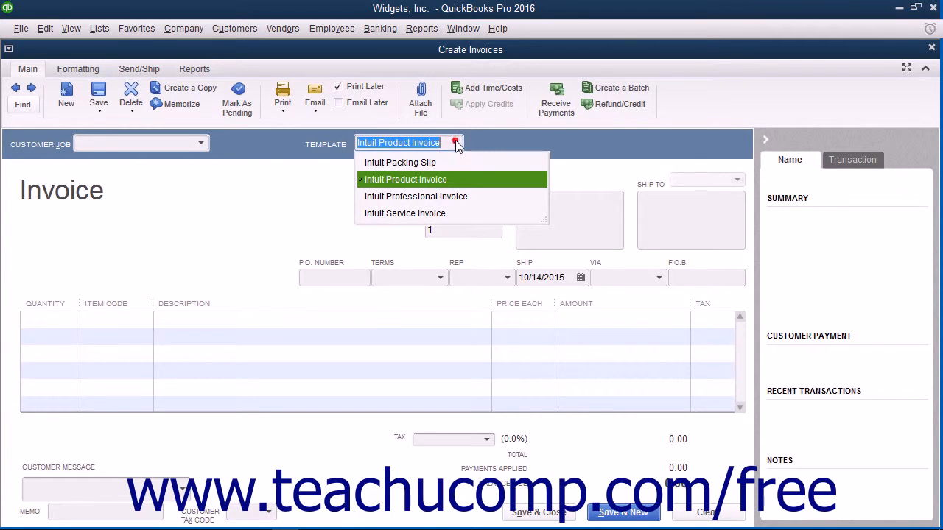
click(455, 142)
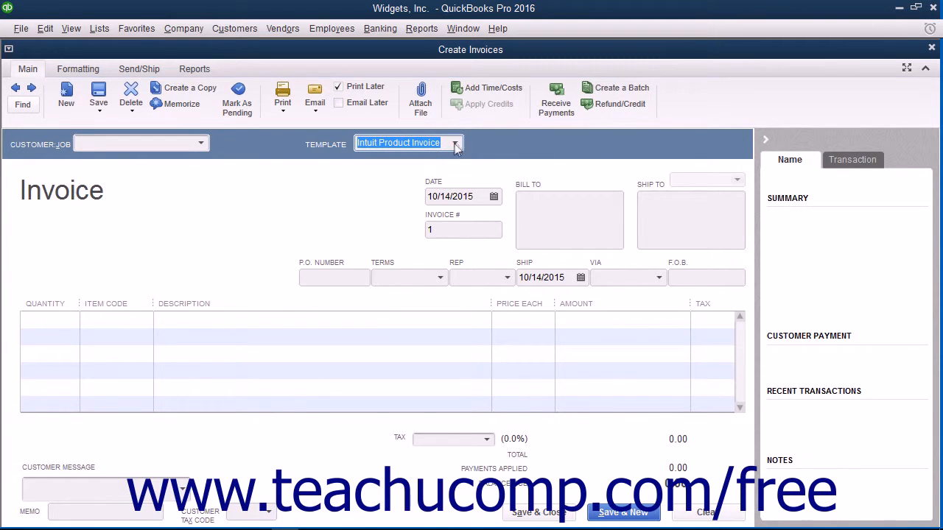
- Close the Create Invoices form and bring up the Lists menu from the Home page
click(931, 50)
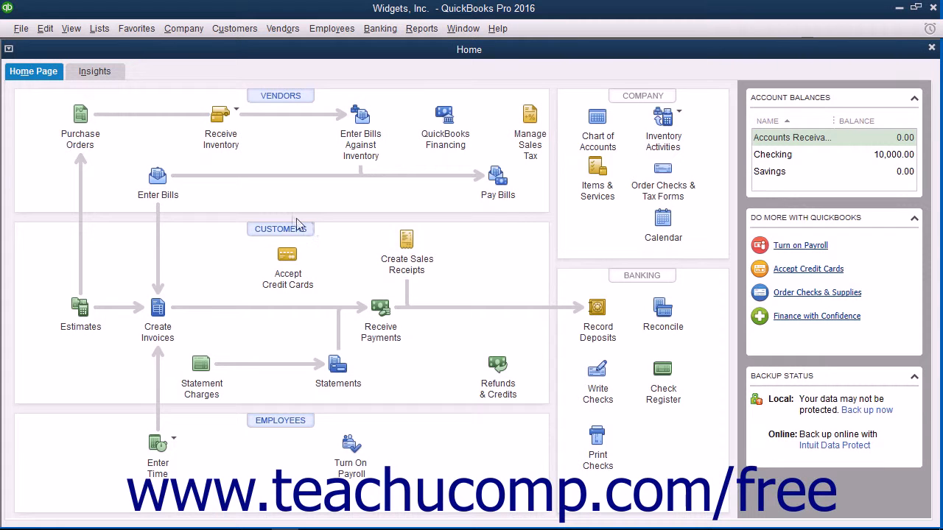
click(100, 28)
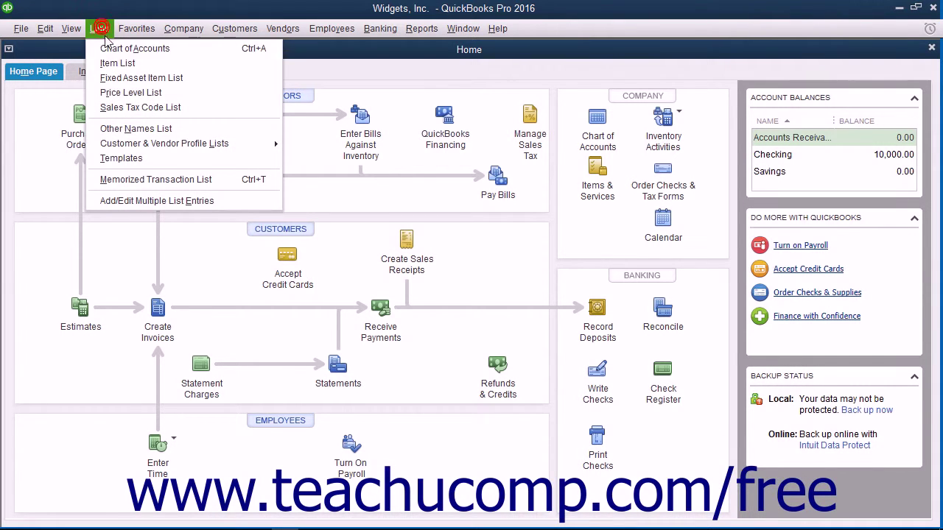
- From the Templates list, start a new template and choose Invoice as its type
click(150, 157)
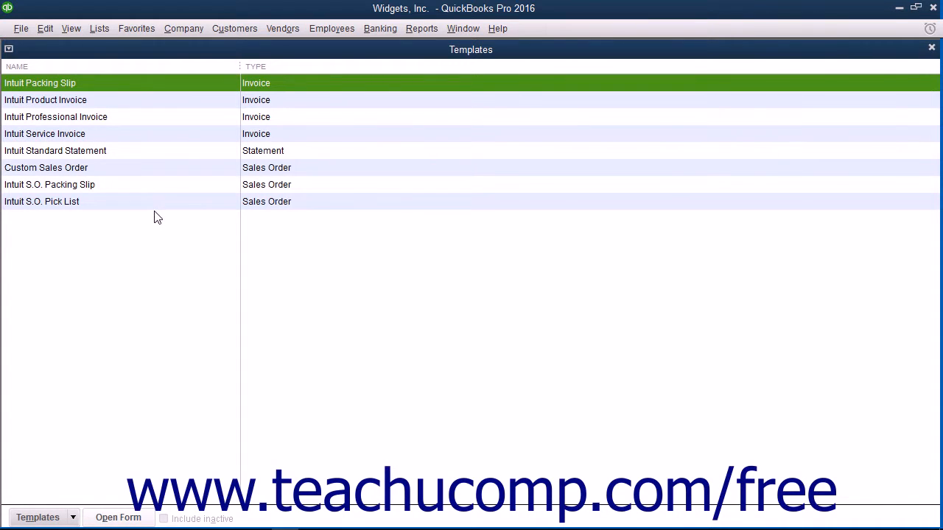
click(73, 517)
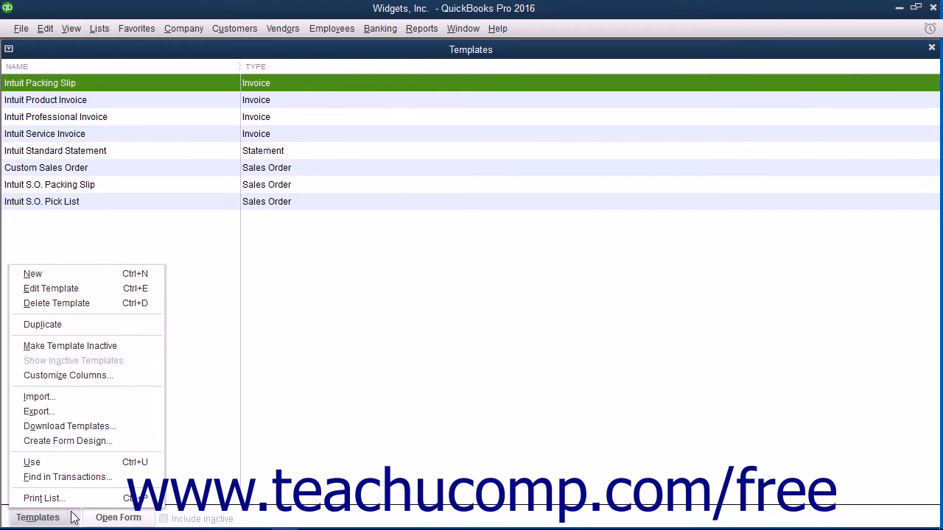
click(90, 287)
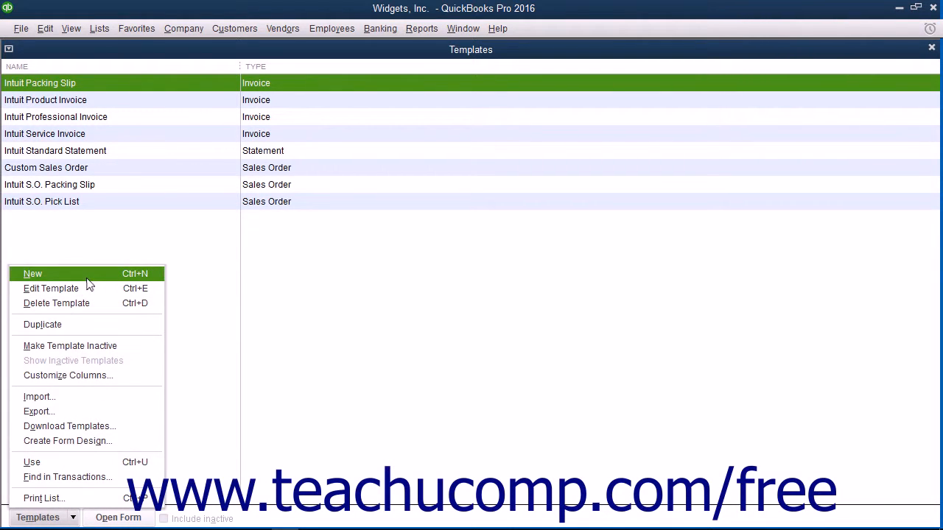
click(87, 278)
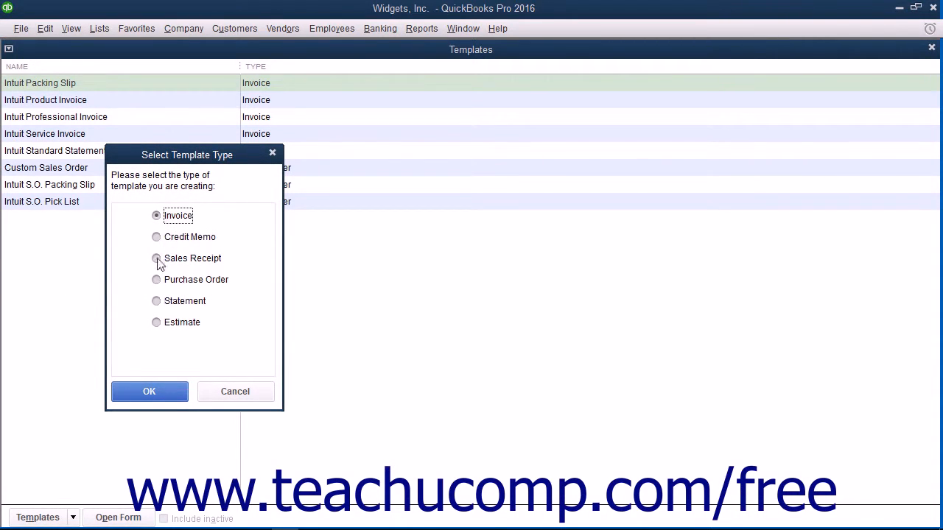
click(157, 216)
- Confirm the Invoice type and save, adding New Invoice Template to the Templates list
click(149, 392)
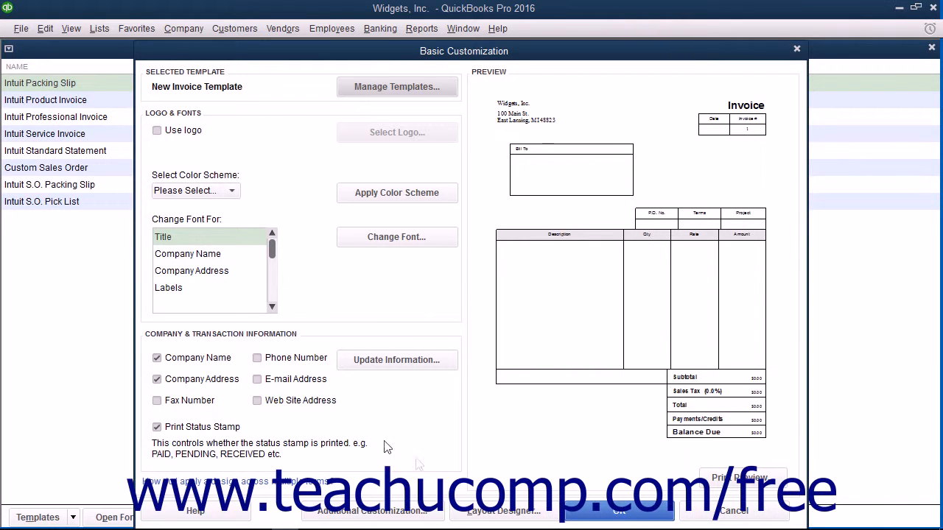
click(641, 519)
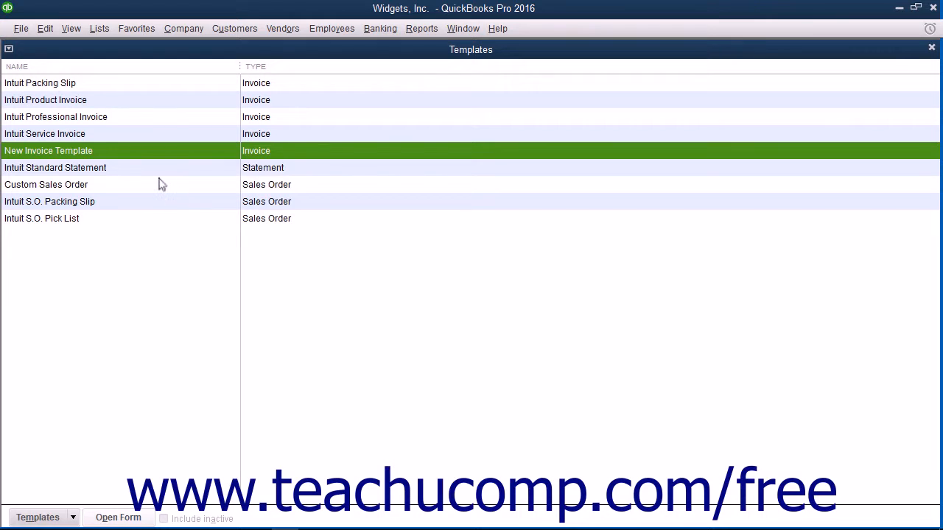
click(127, 151)
click(62, 520)
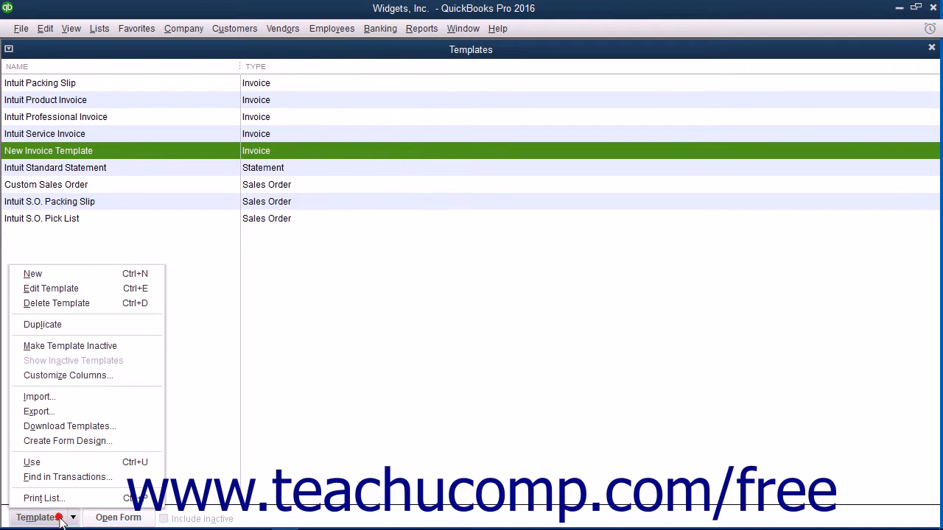
click(64, 289)
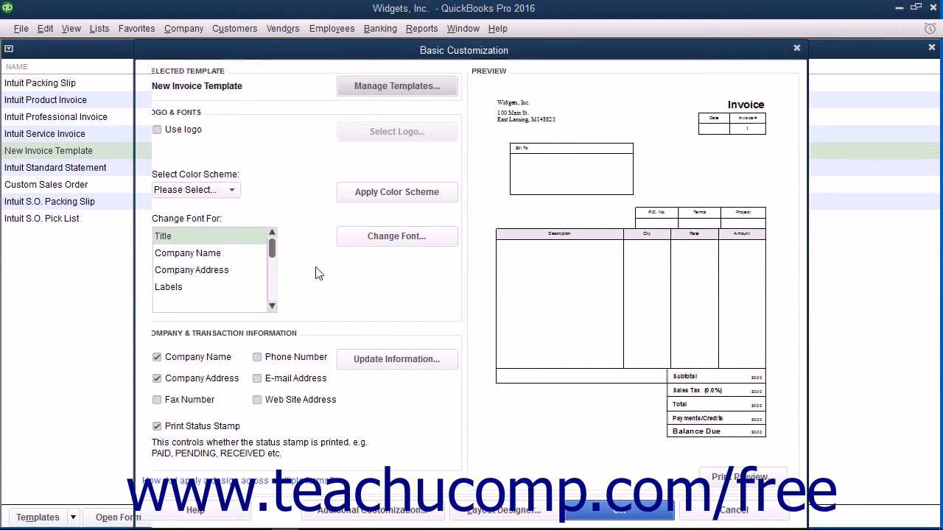
click(719, 508)
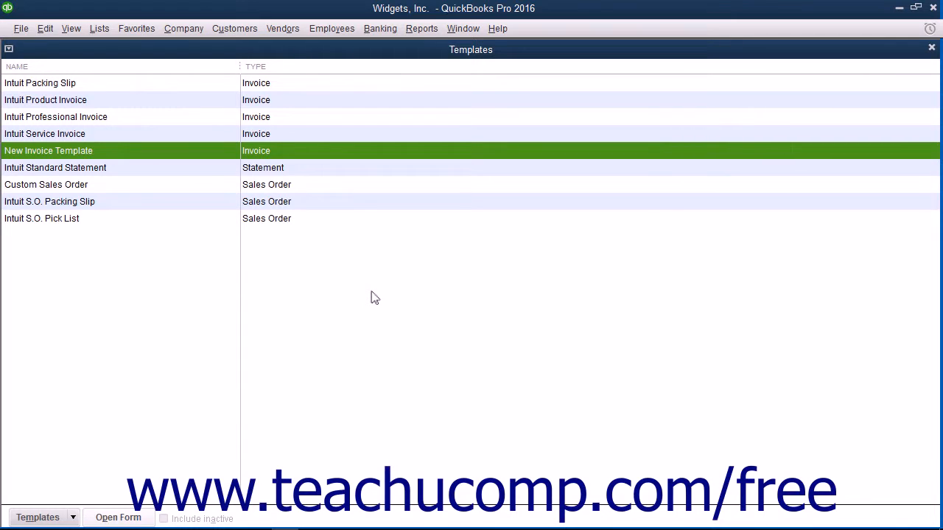
click(118, 153)
- Delete New Invoice Template from the Templates list and confirm the removal
click(72, 517)
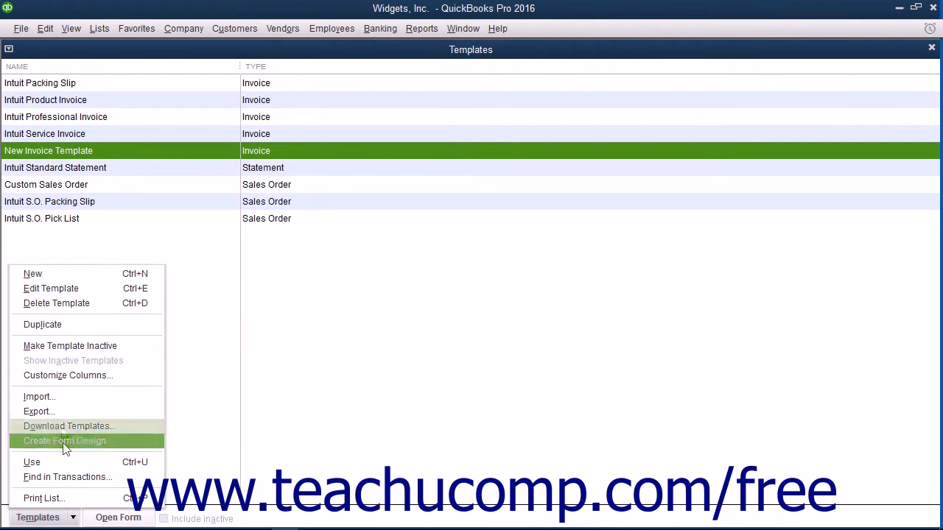
click(66, 304)
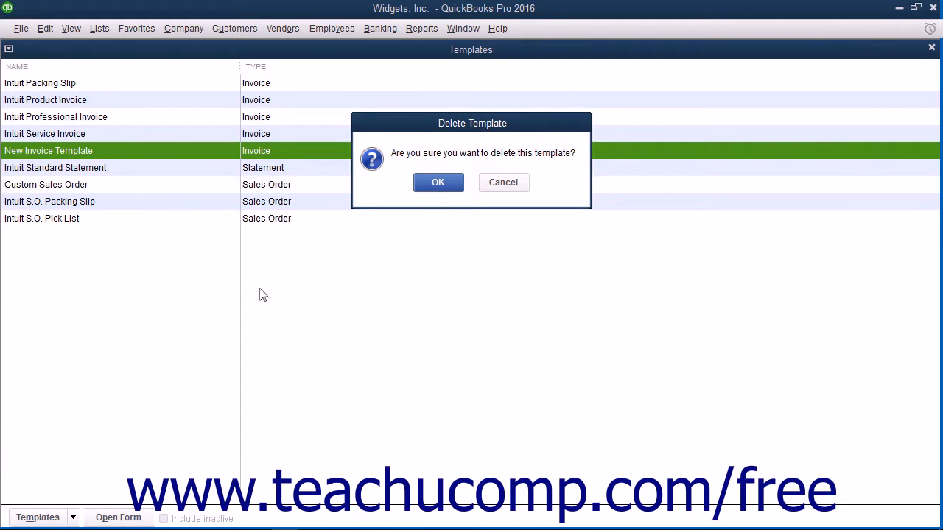
click(446, 183)
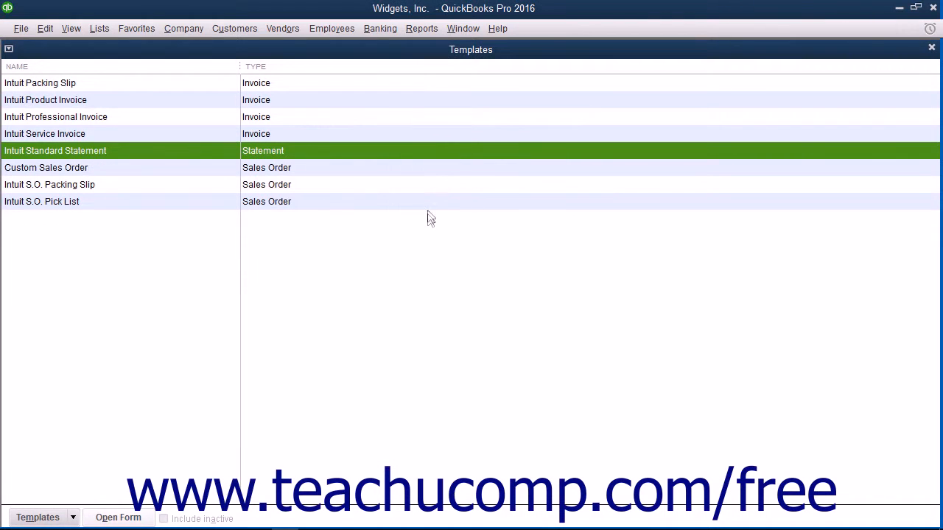